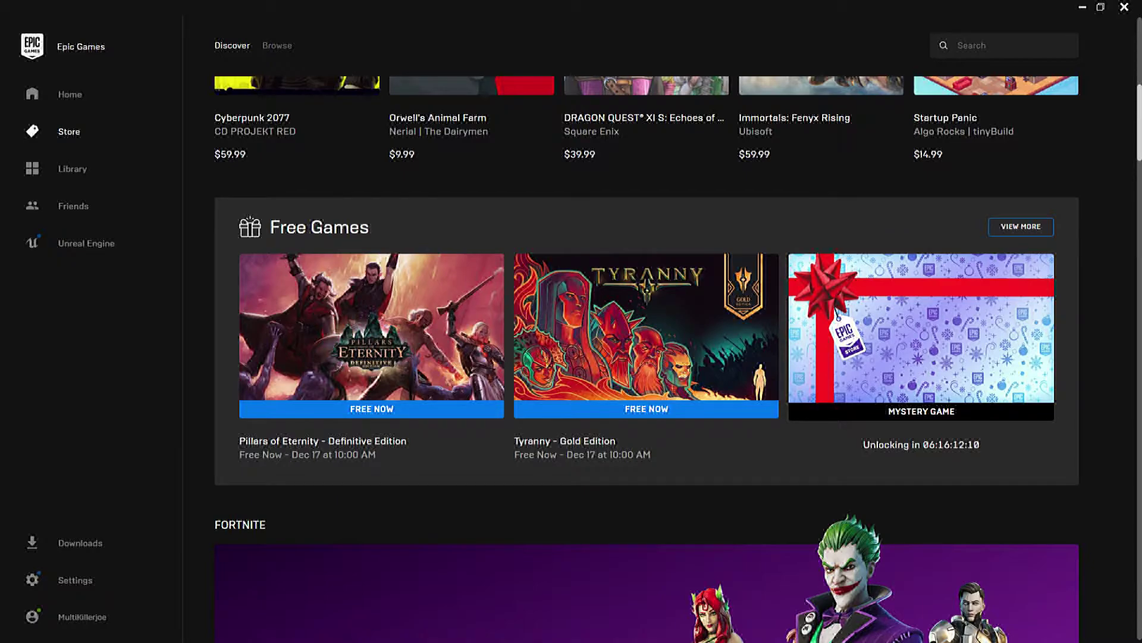
- Get past the 18+ warning on Pillars of Eternity and reach its $0.00 checkout
click(372, 327)
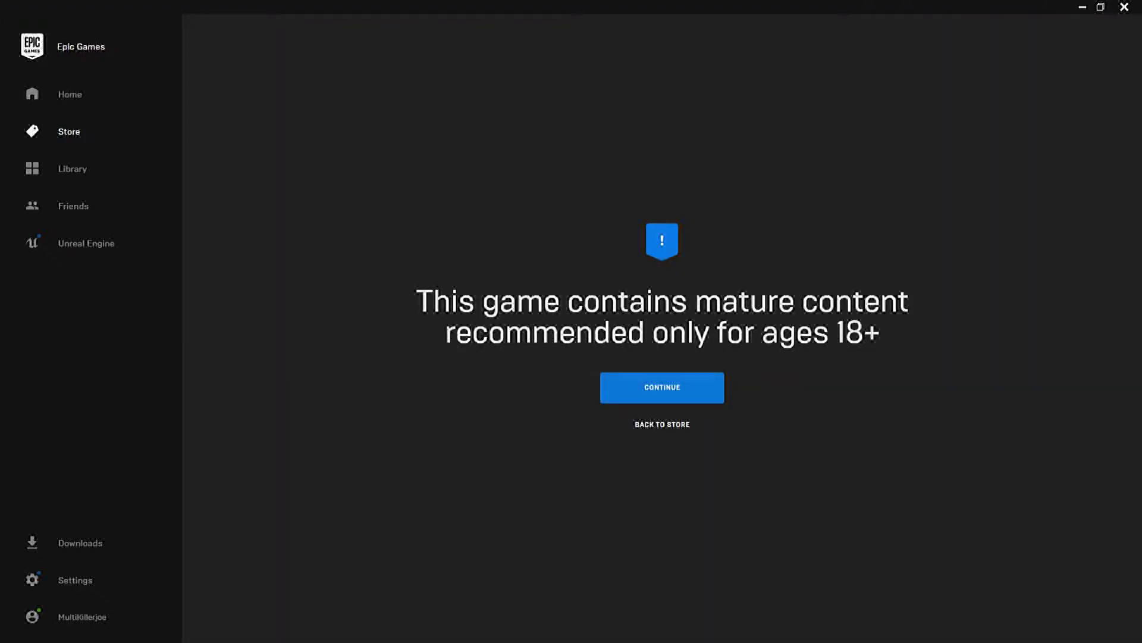
click(662, 387)
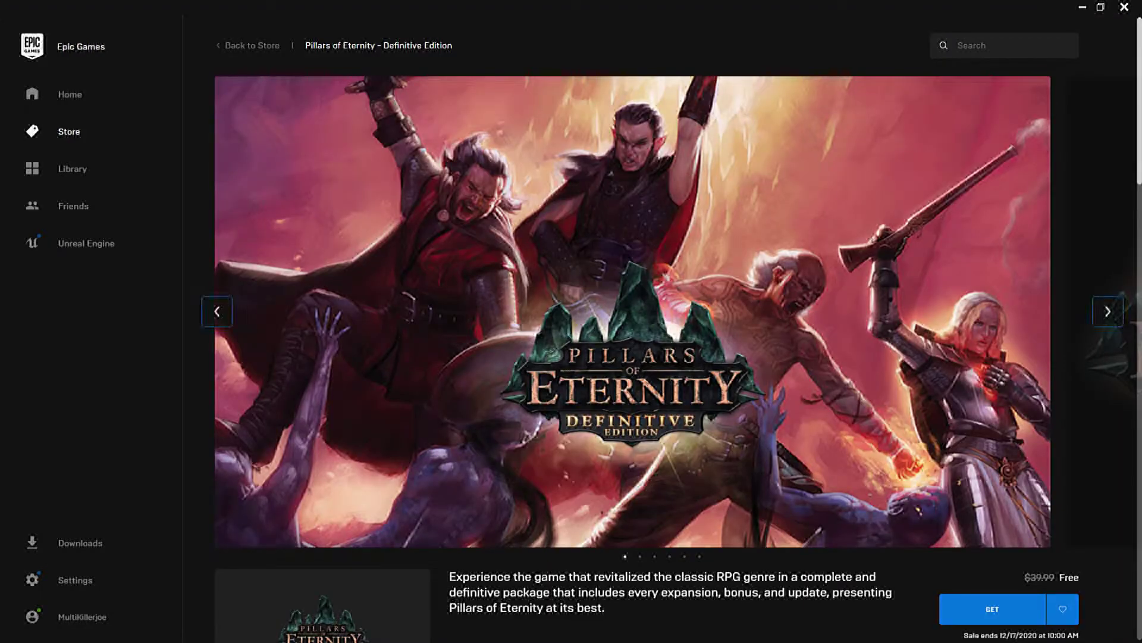
scroll(625, 357, down, 3)
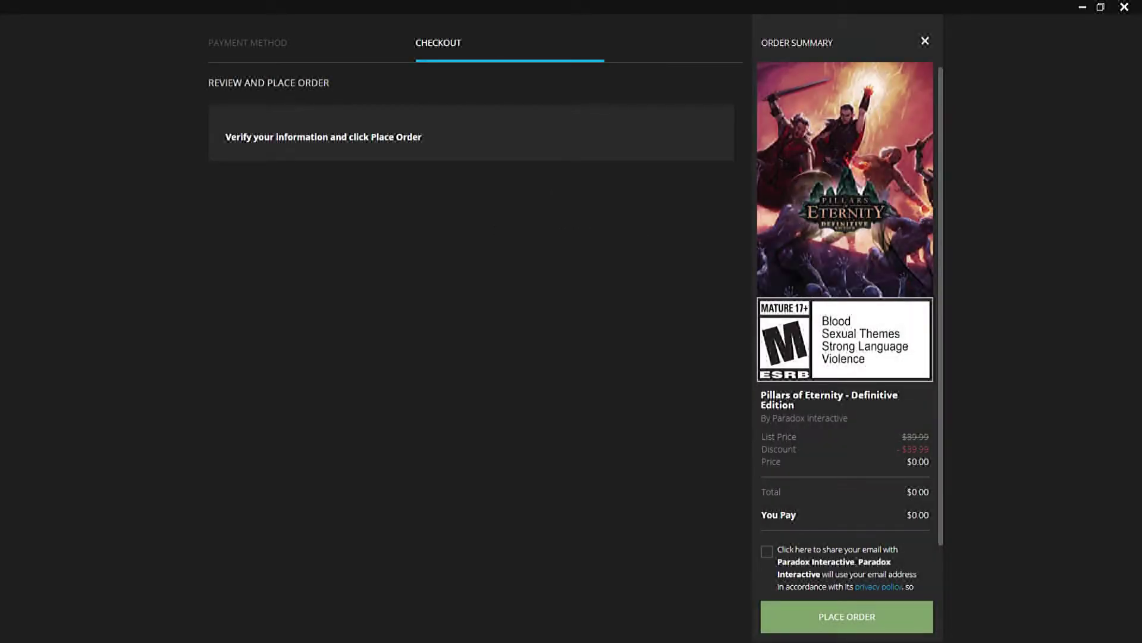
- Place the $0.00 Pillars of Eternity order, check it in Library, and return to the Store
click(847, 616)
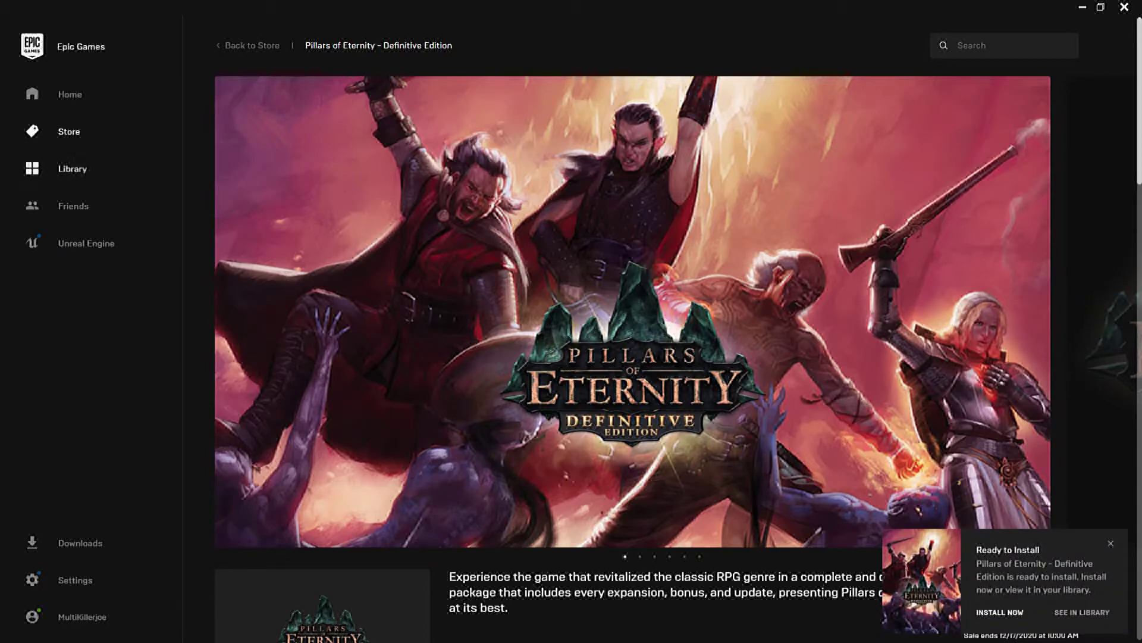
click(72, 169)
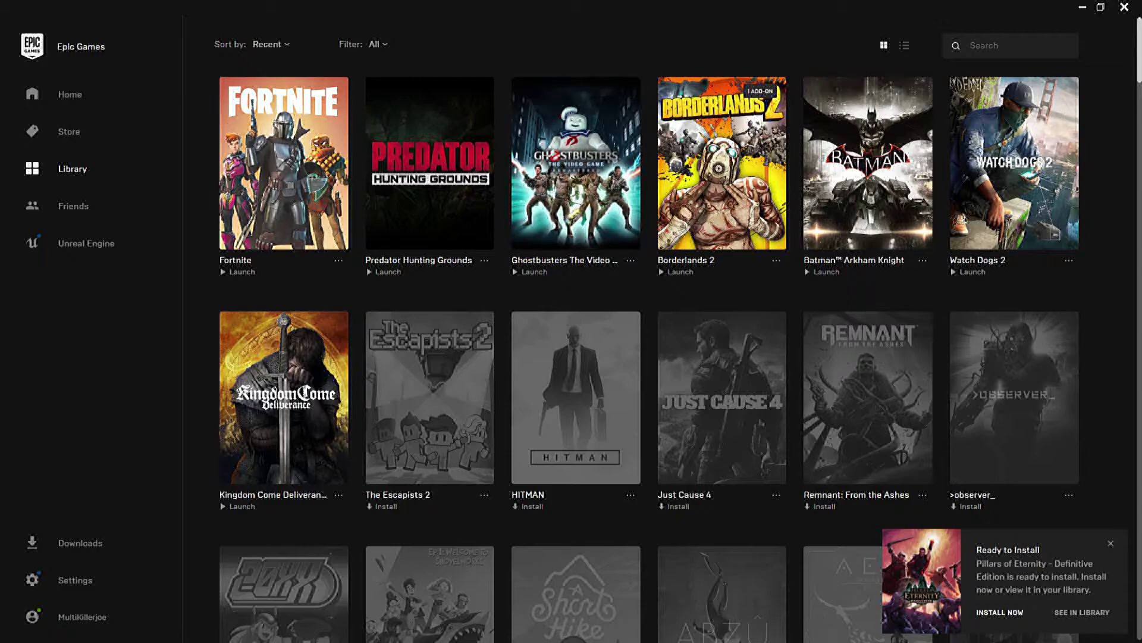
click(69, 131)
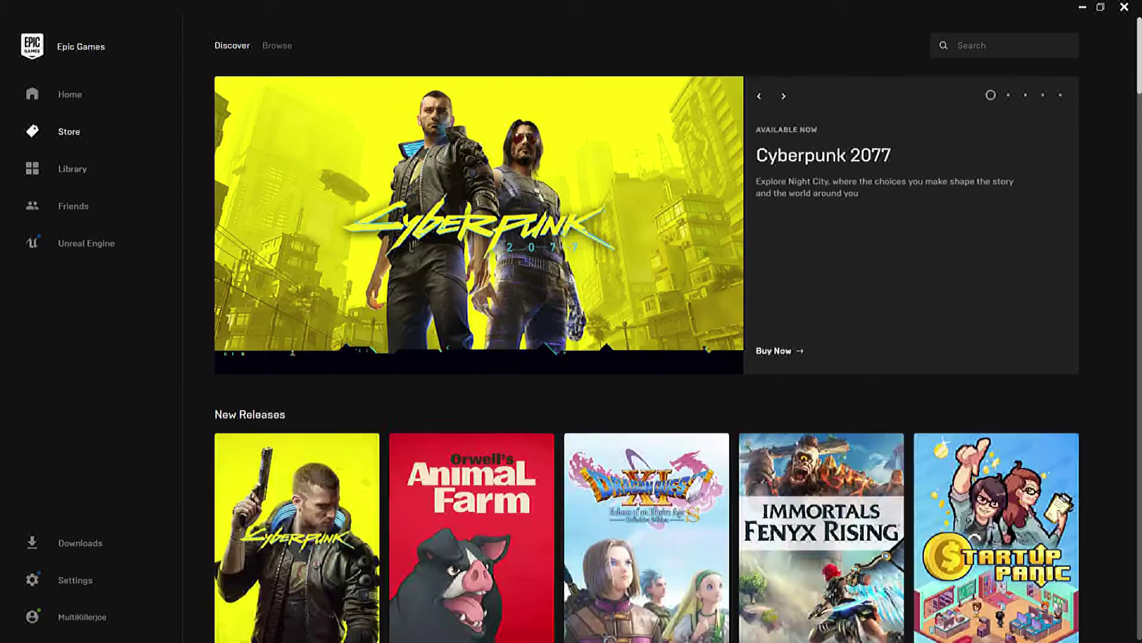
scroll(647, 357, down, 2)
scroll(648, 358, down, 4)
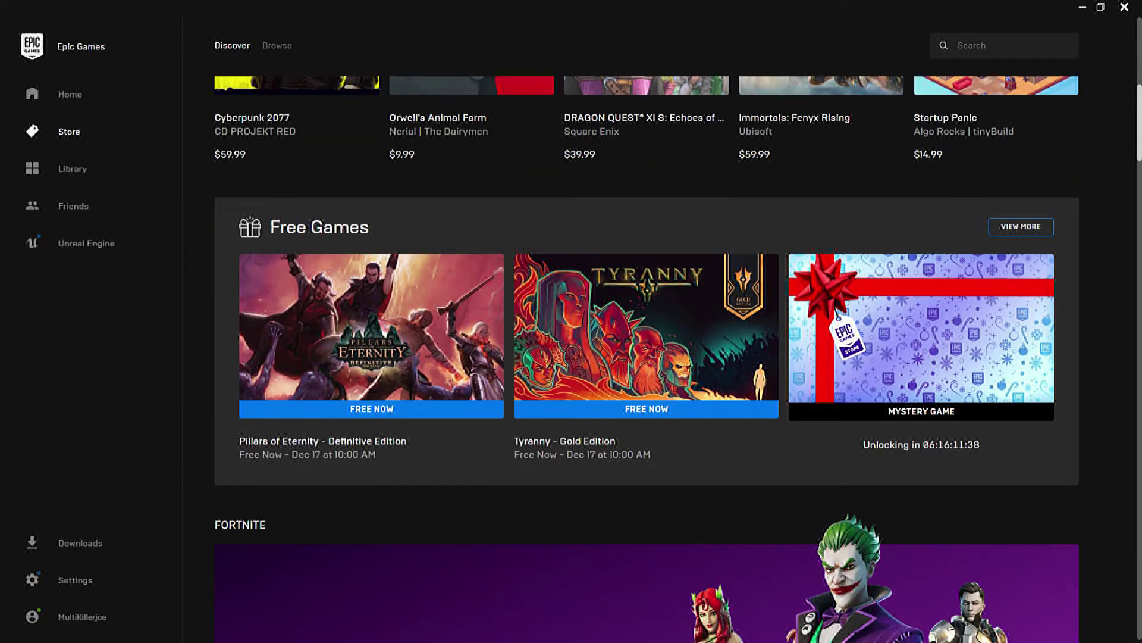
scroll(646, 357, down, 1)
scroll(648, 357, down, 1)
scroll(647, 357, up, 2)
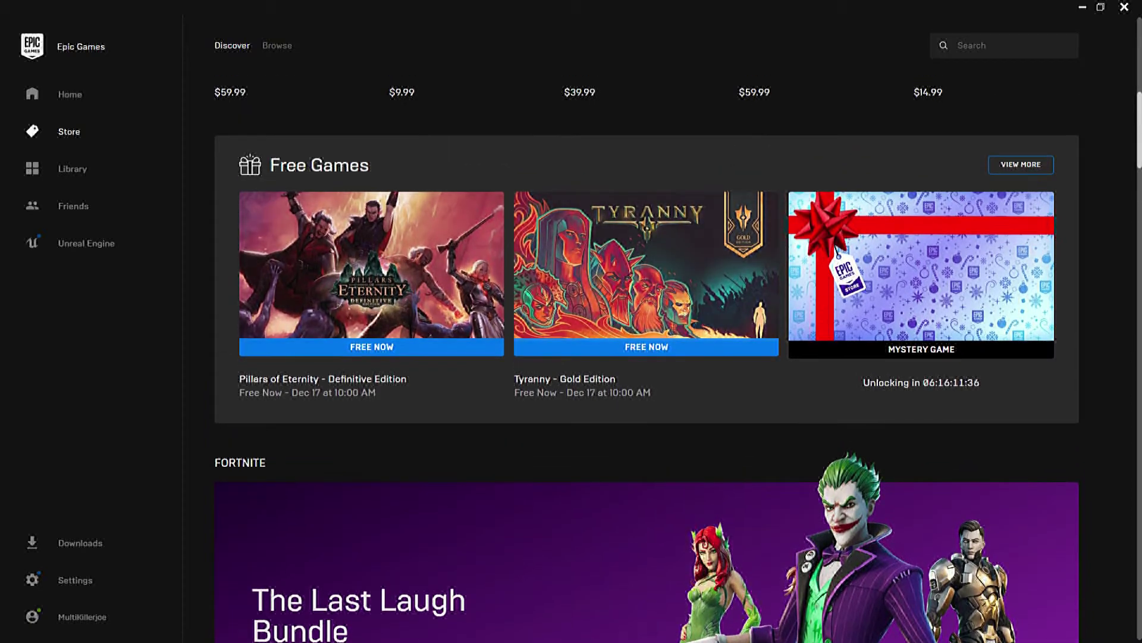
- Open the Tyranny - Gold Edition store page
click(646, 268)
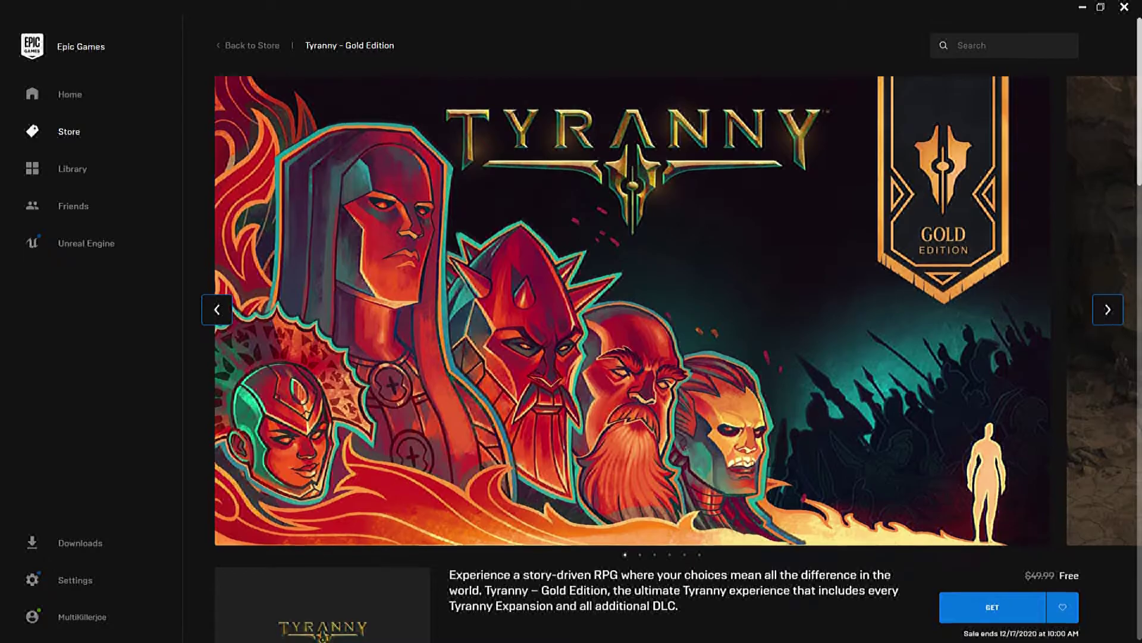
scroll(647, 357, down, 2)
scroll(647, 357, up, 2)
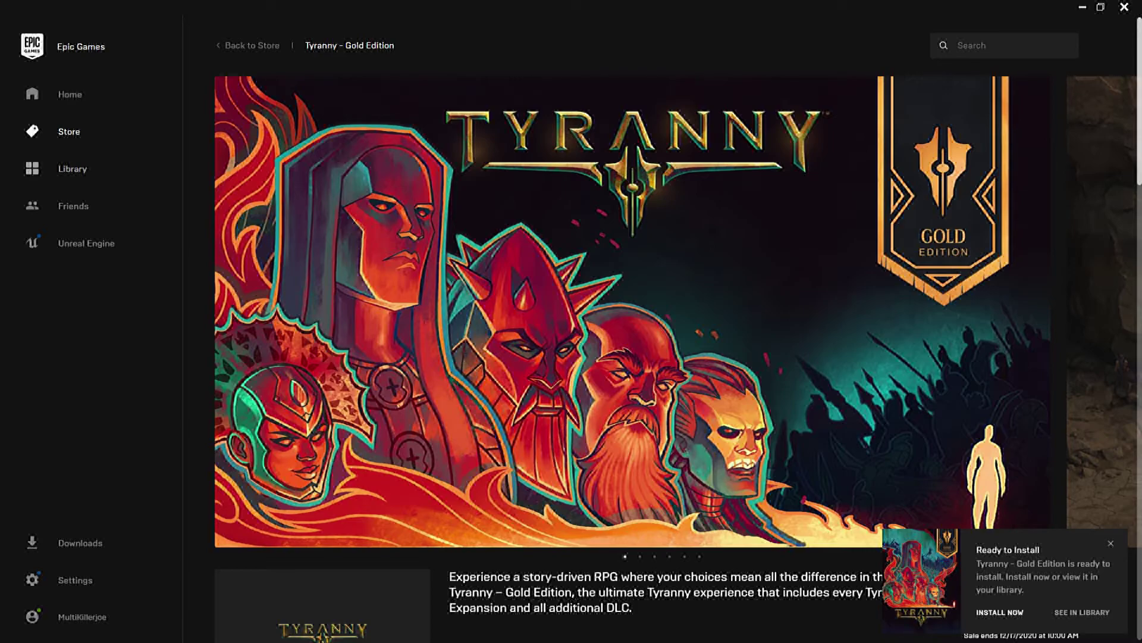
scroll(625, 357, down, 5)
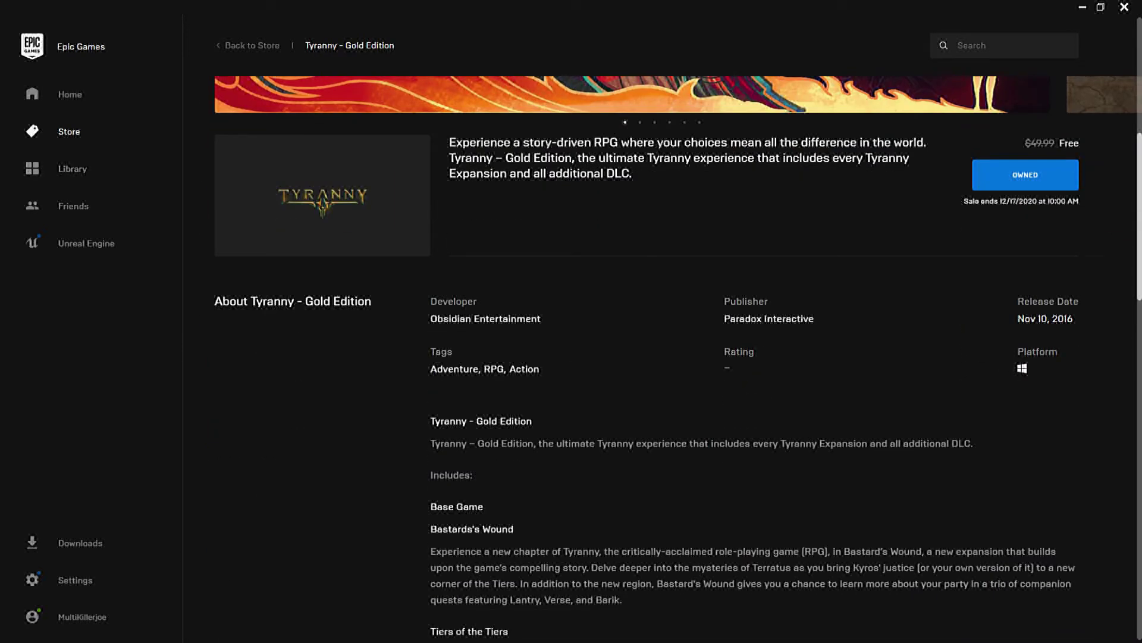
click(245, 45)
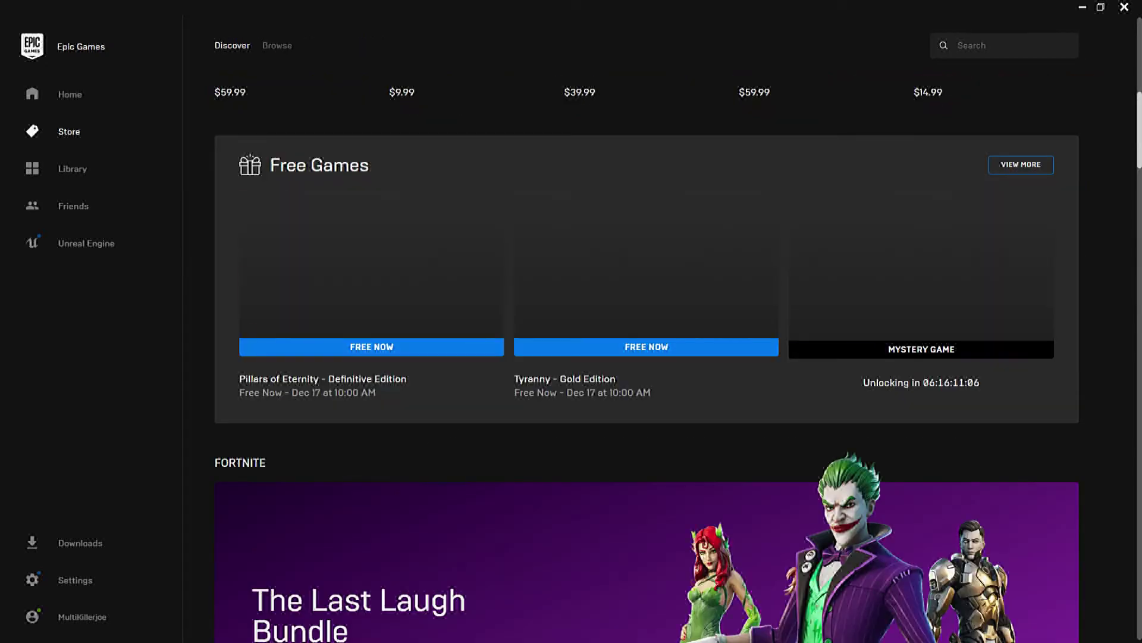
scroll(647, 357, up, 2)
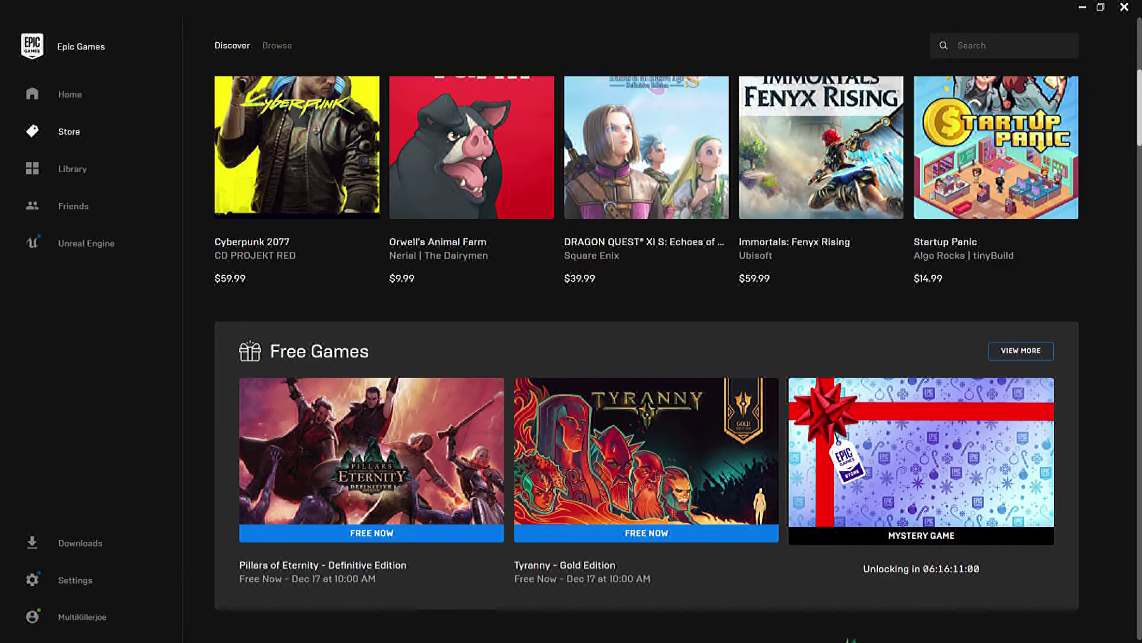
scroll(647, 358, down, 2)
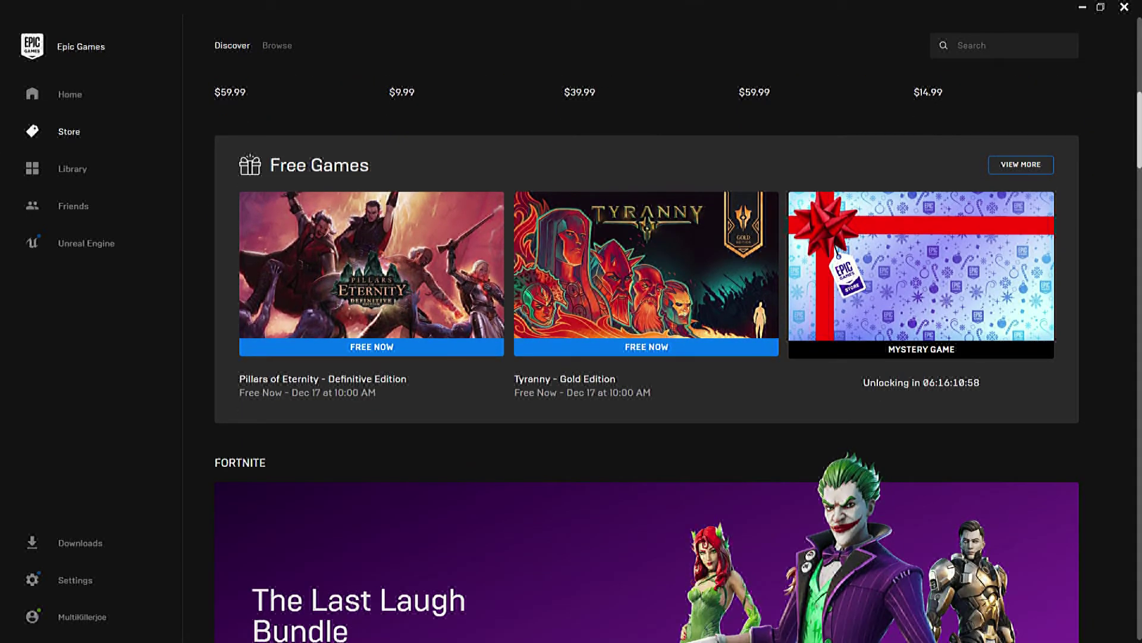